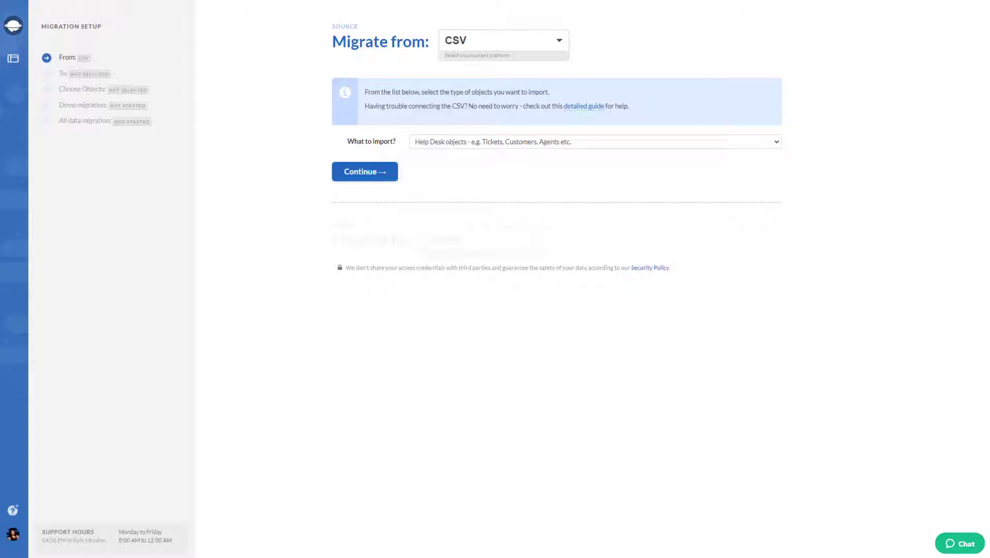
- Keep Help Desk objects as the import type in the What to import? list
click(777, 145)
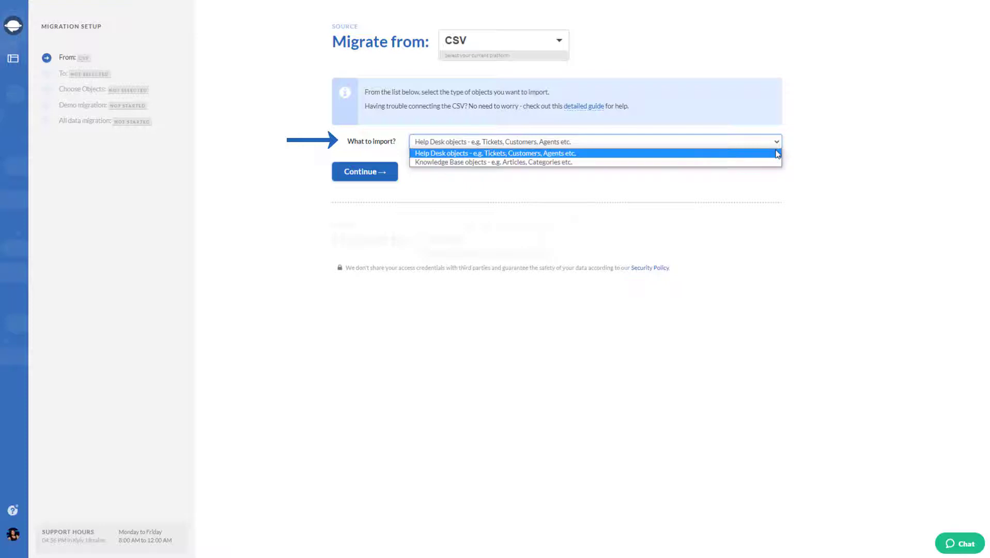
click(804, 148)
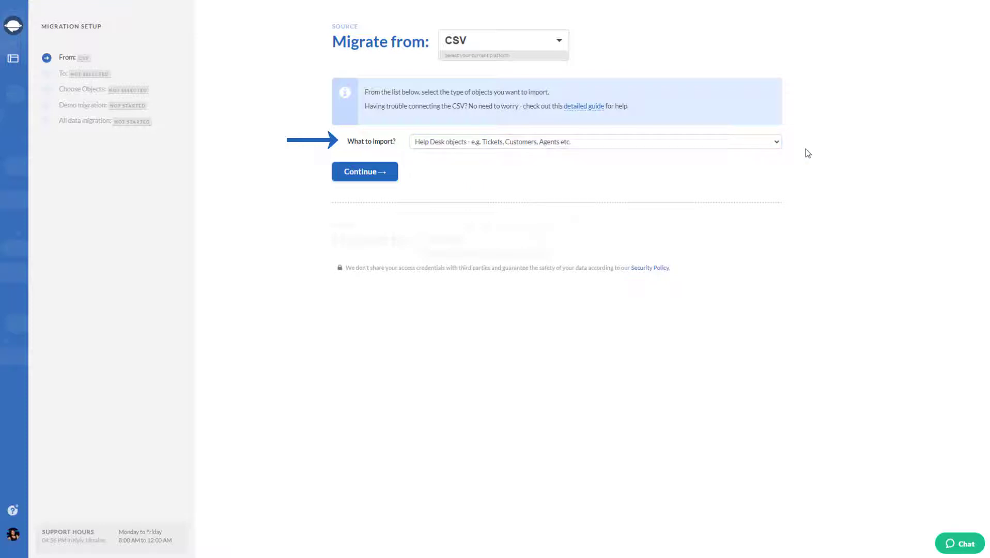
- Connect the CSV source and continue to the Jira Service Management target with ITSM project and Task
click(379, 172)
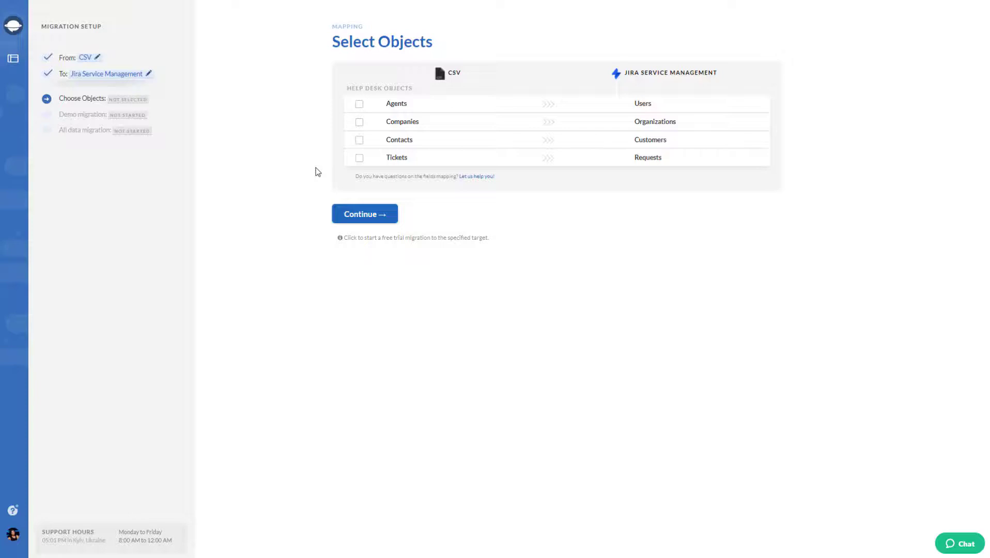
- Include Tickets and map the New status to Open and Closed to Done
click(359, 159)
click(608, 135)
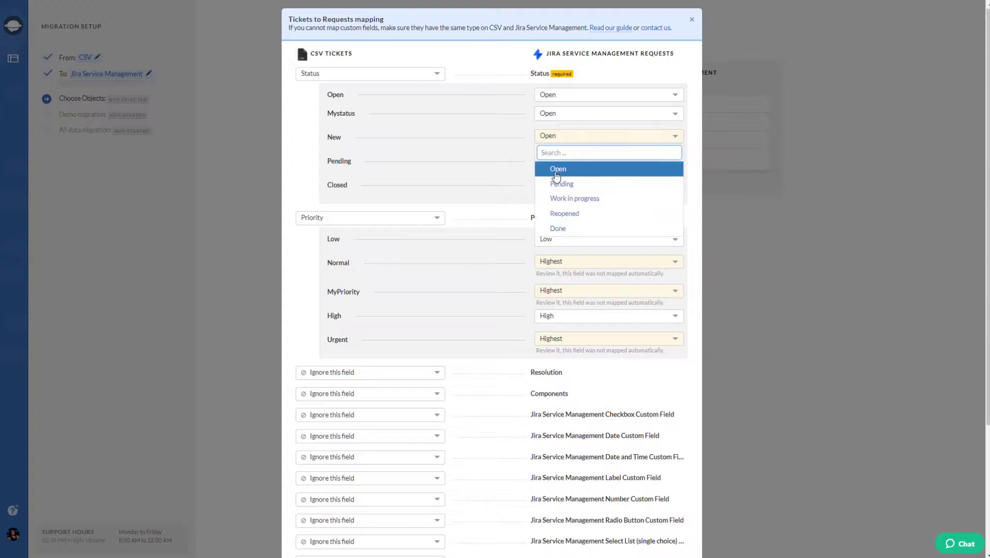
click(558, 170)
click(608, 172)
- Map priorities Normal to Medium, MyPriority to High and Urgent to Highest
click(562, 263)
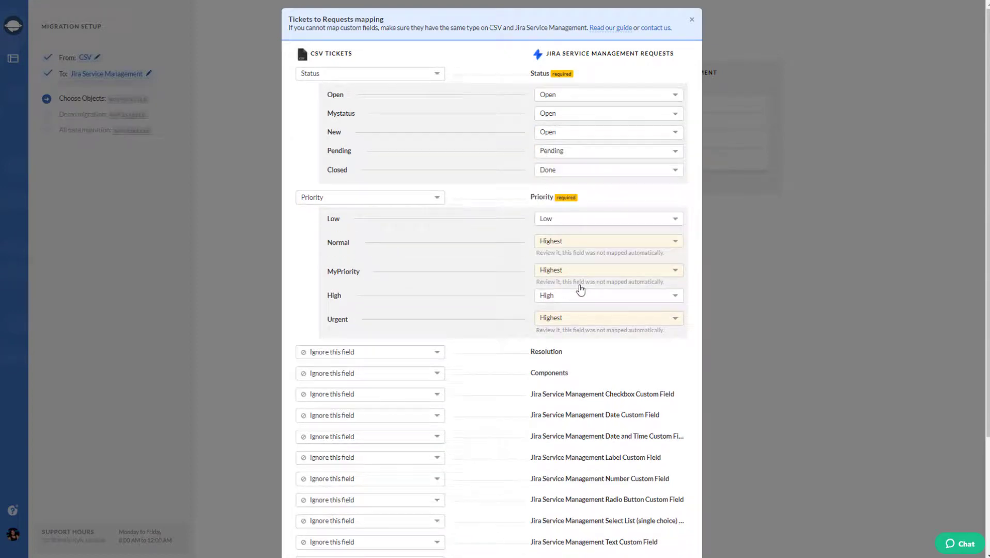
click(557, 245)
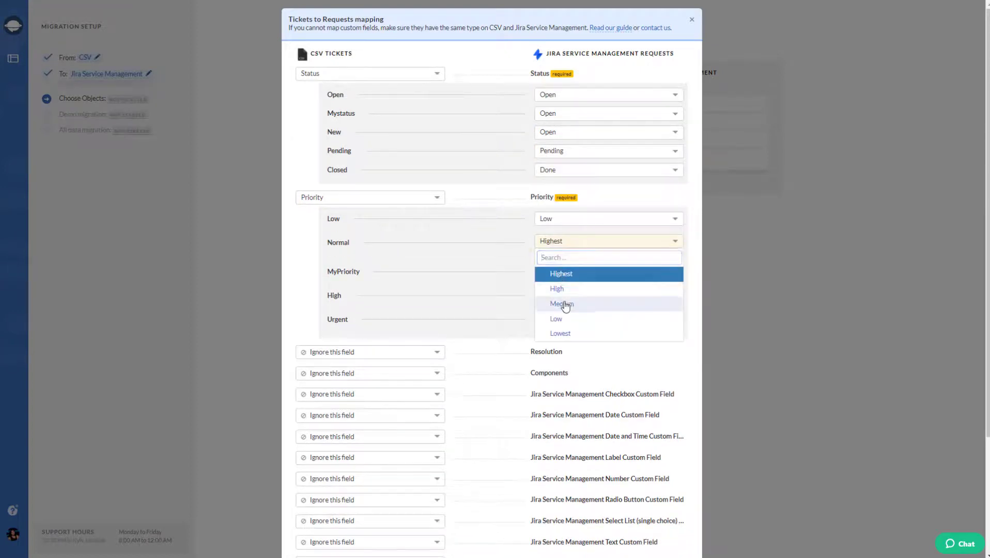
click(565, 306)
click(608, 255)
click(556, 304)
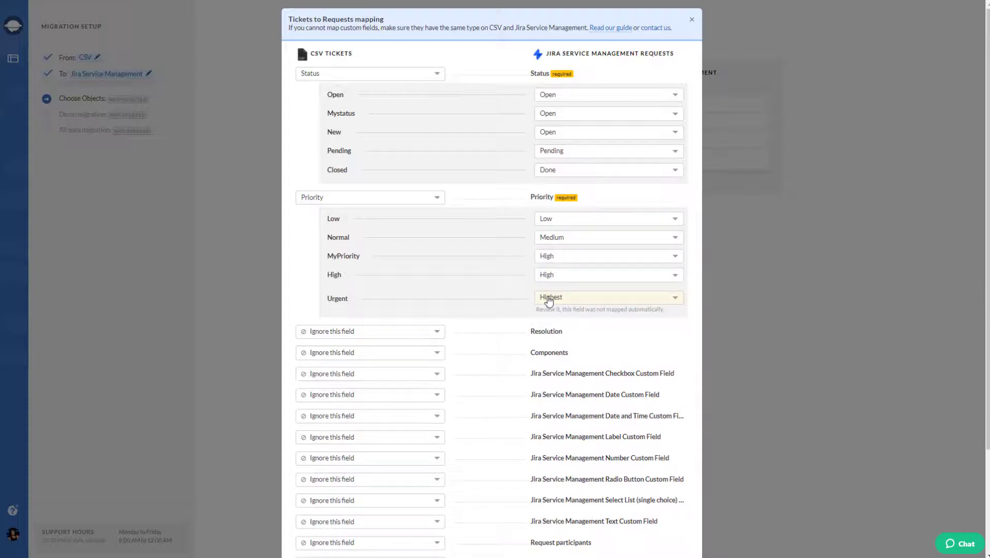
click(561, 330)
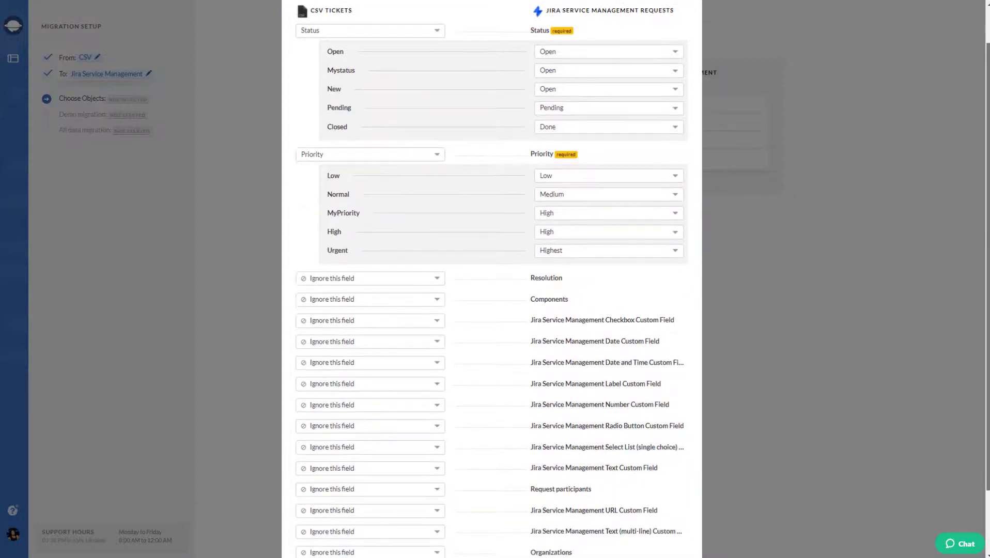
scroll(495, 279, down, 3)
- Map the checkbox, number, text, multiline, date and date-time fields to their CSV custom fields
click(438, 363)
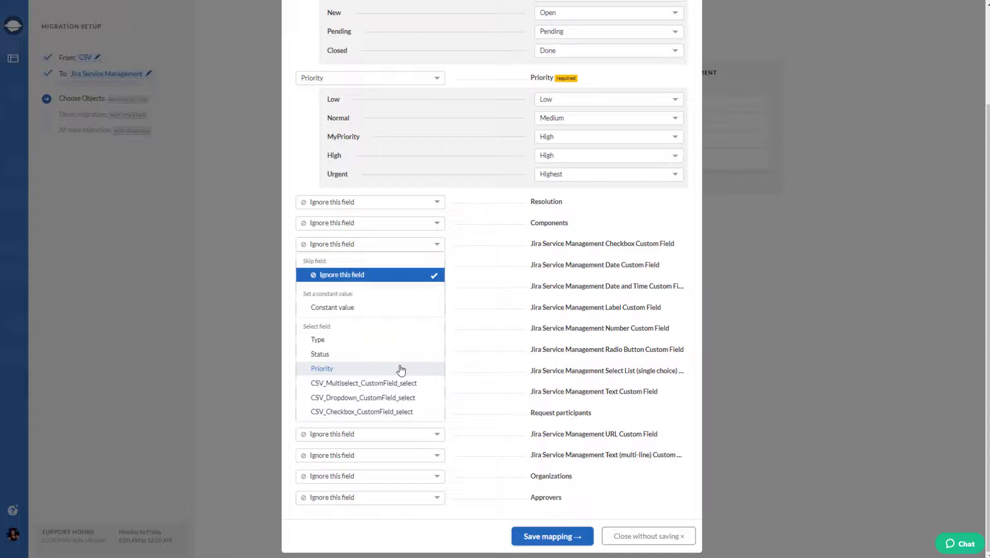
click(361, 412)
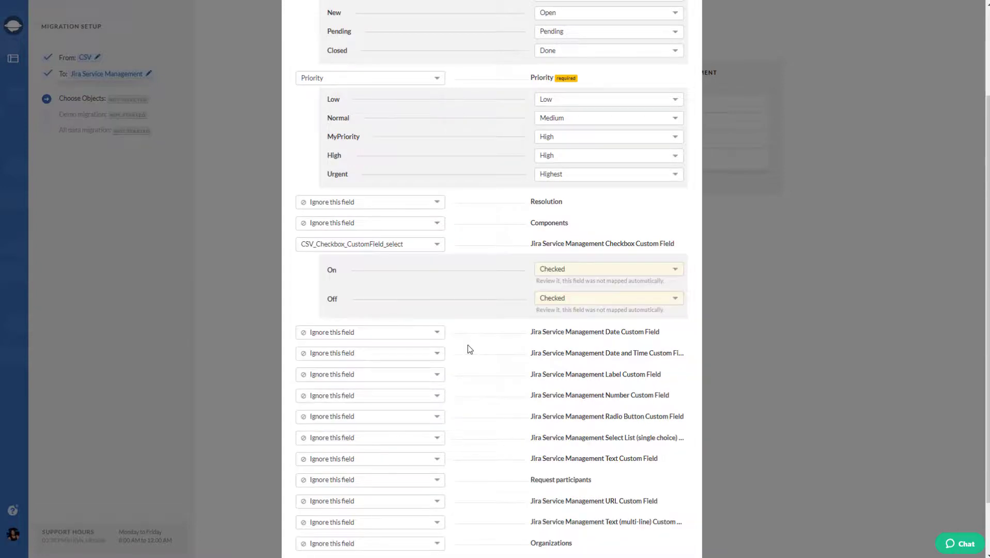
click(437, 396)
click(361, 459)
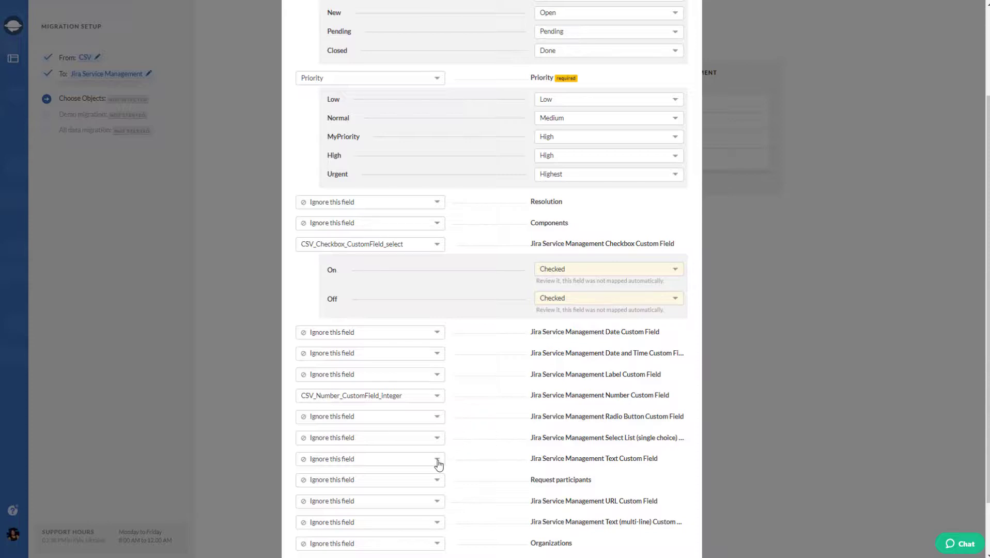
click(437, 437)
click(364, 383)
scroll(840, 405, down, 2)
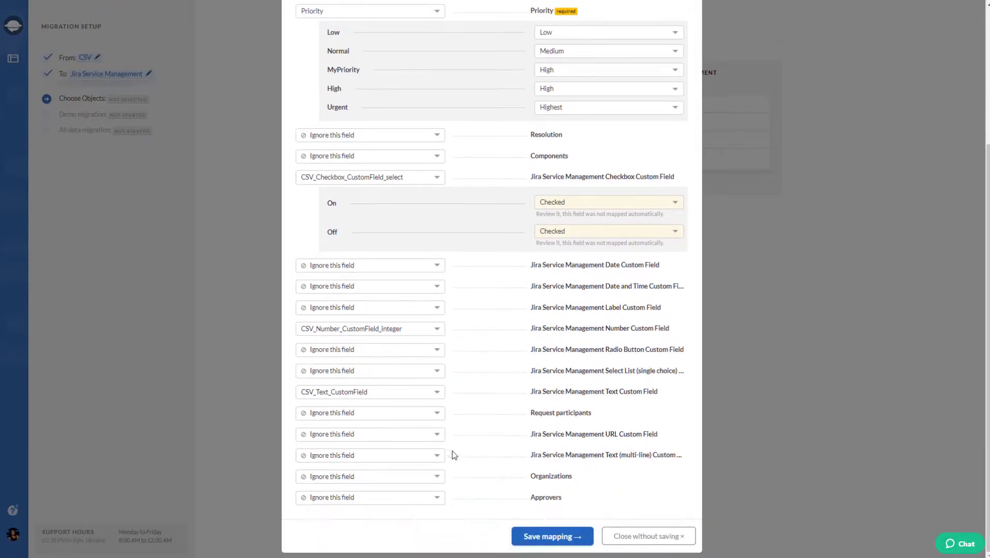
click(439, 457)
click(352, 395)
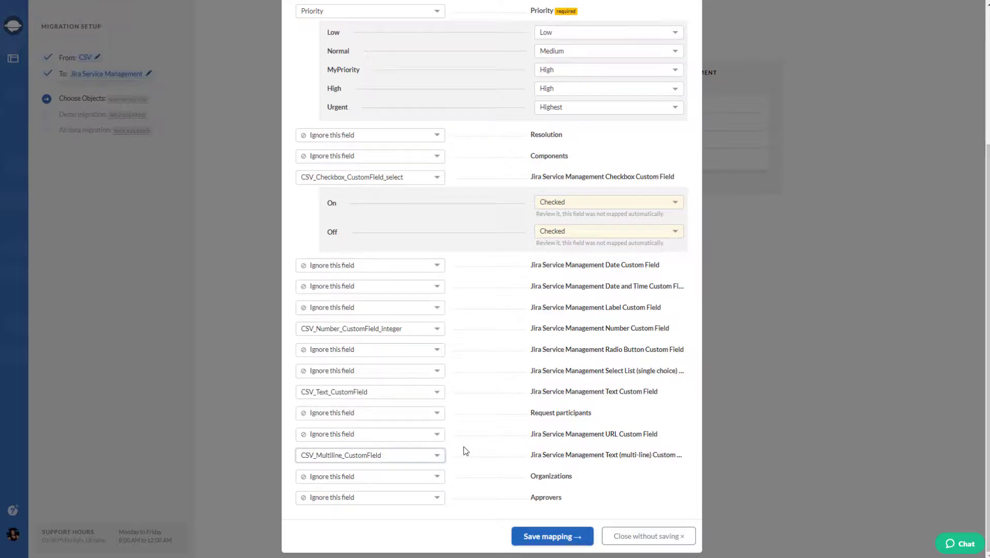
click(437, 266)
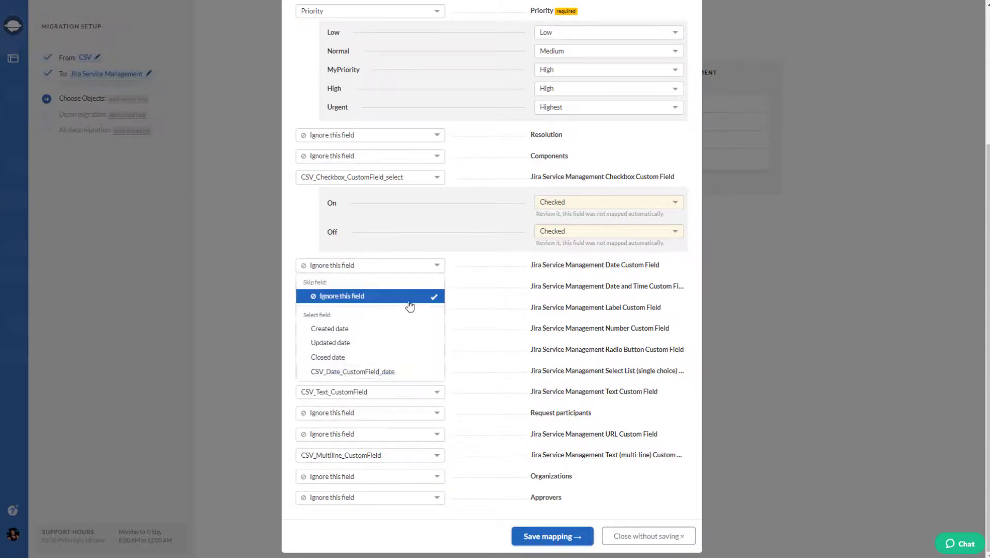
click(371, 372)
click(437, 286)
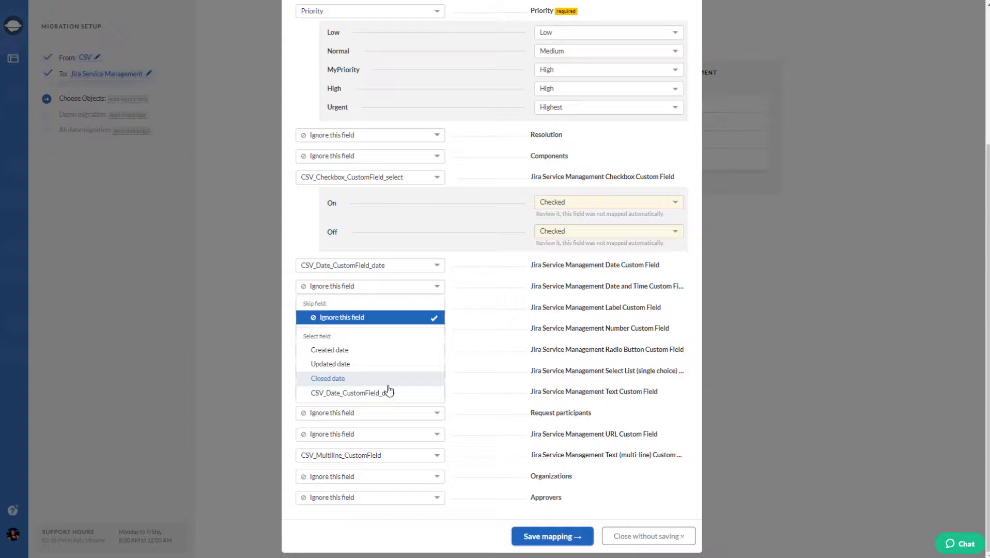
click(386, 390)
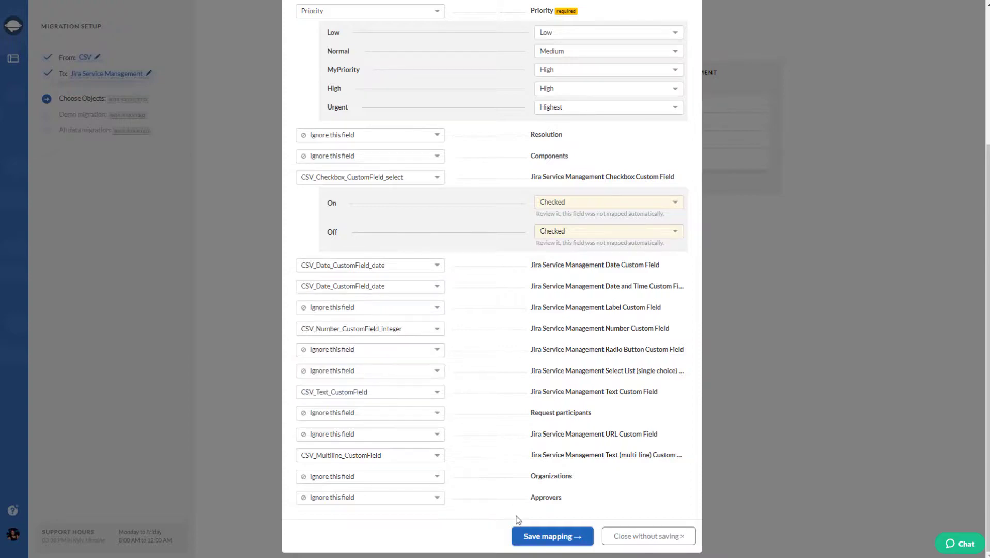
- Save the ticket field mapping and start generating the demo migration preview
click(532, 542)
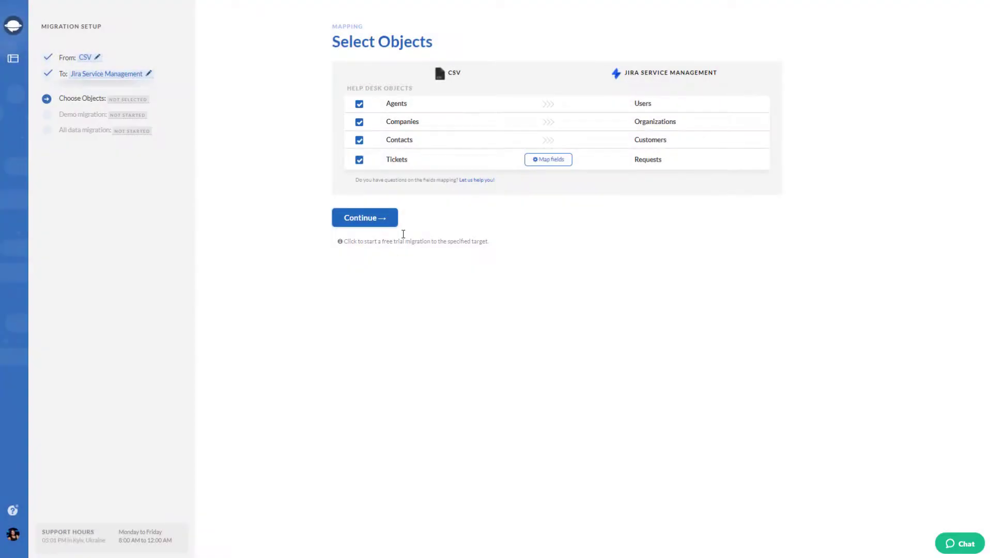
click(364, 217)
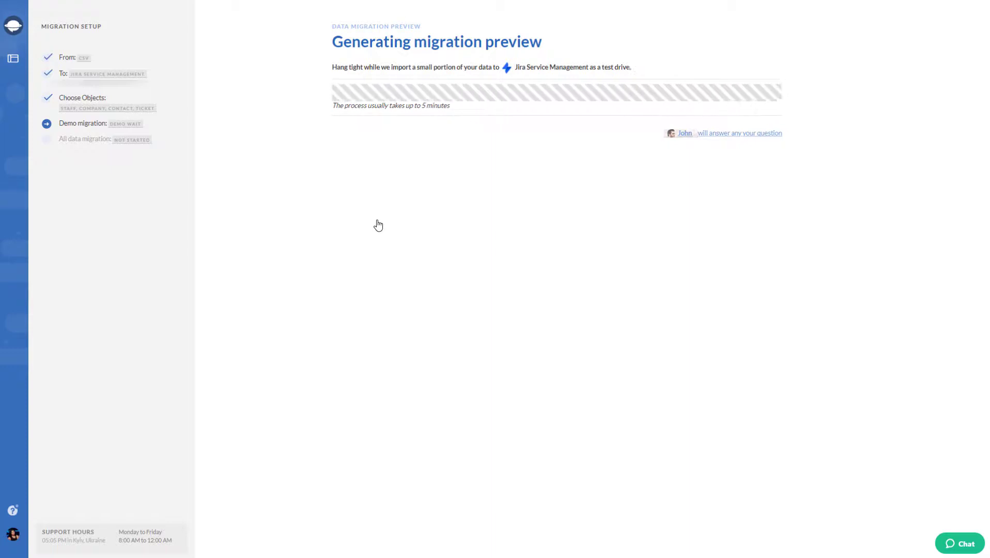